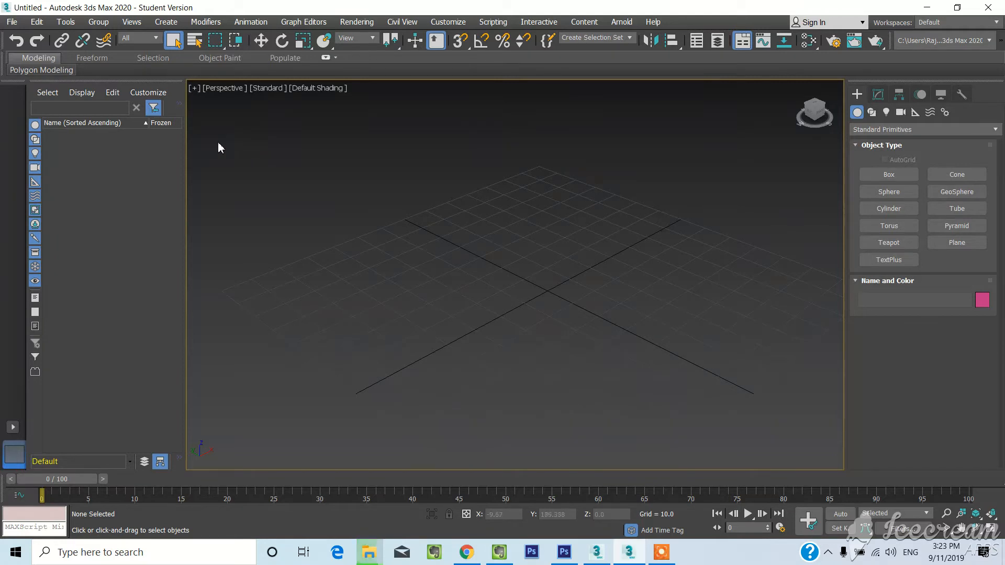
Set the viewport layout to small stacked Top, Front and Left views beside one large Perspective view
click(138, 23)
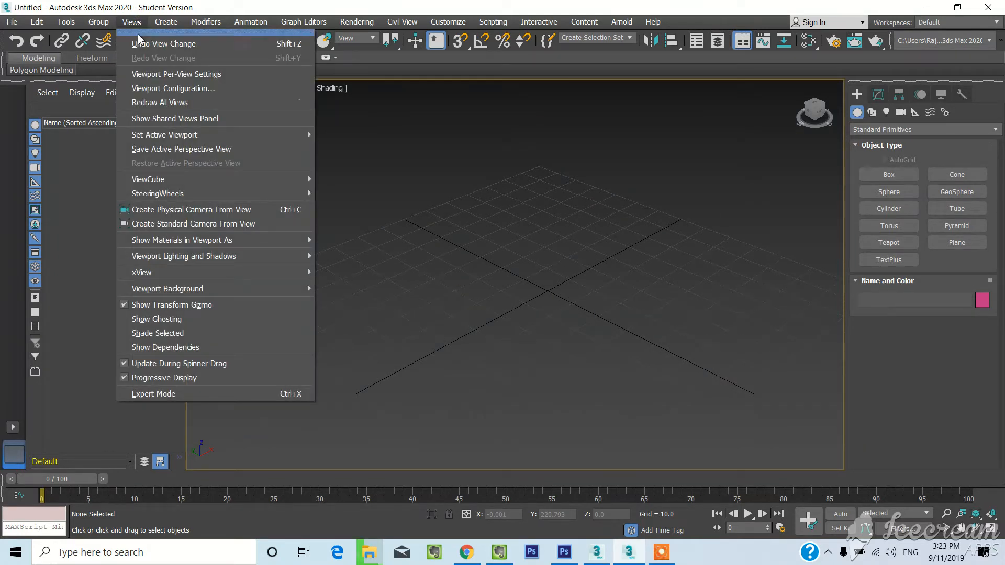
click(154, 94)
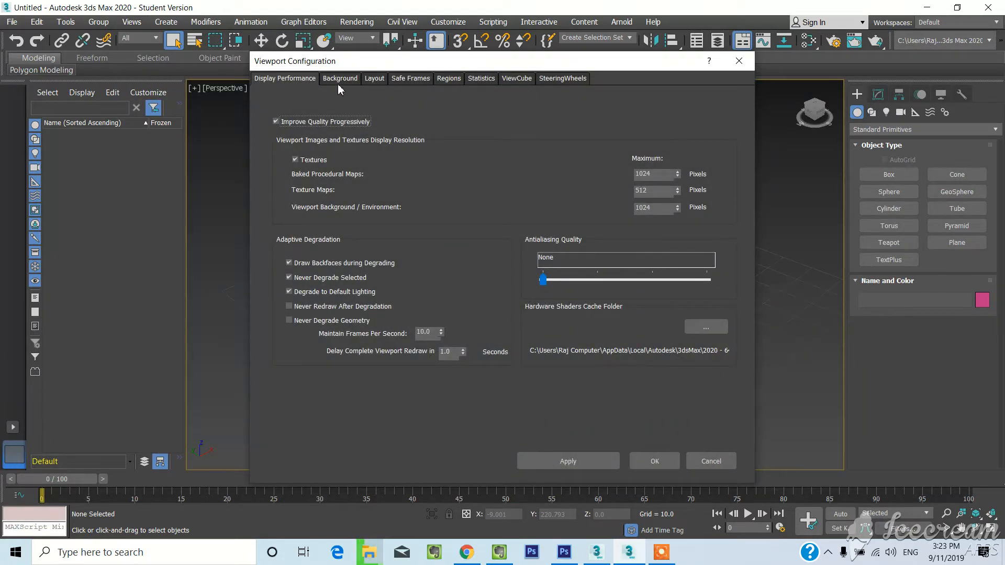
click(373, 78)
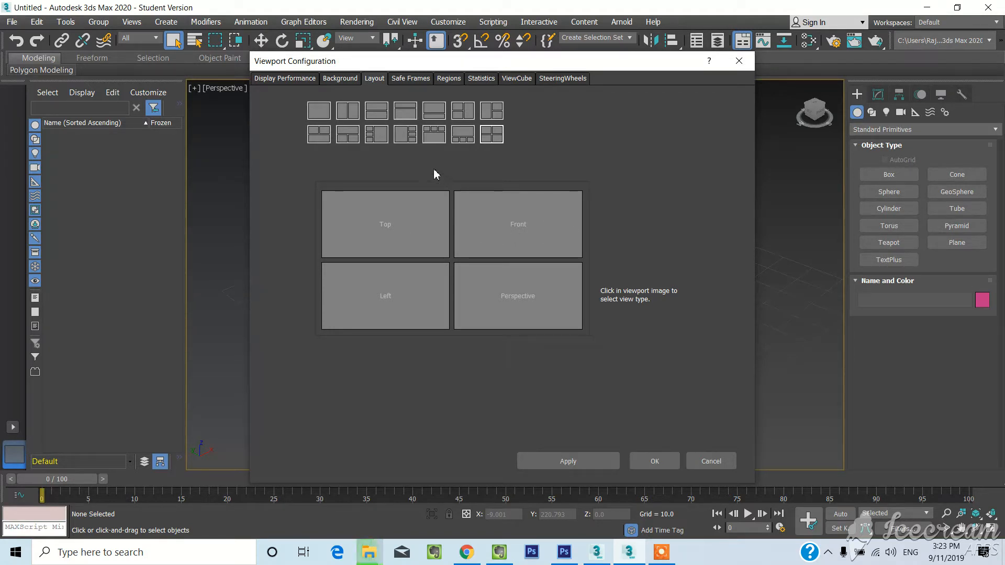
click(378, 136)
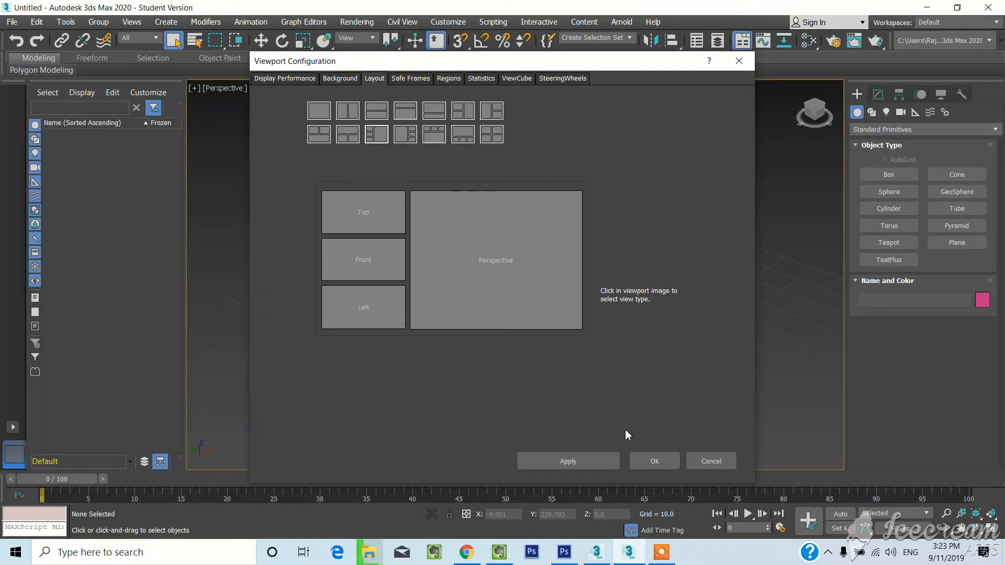
click(598, 459)
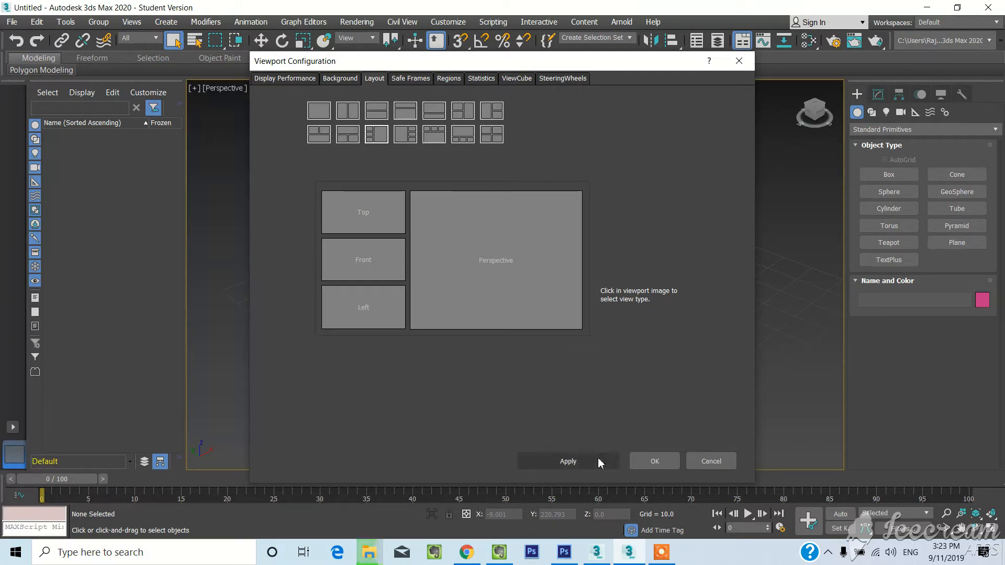
click(655, 462)
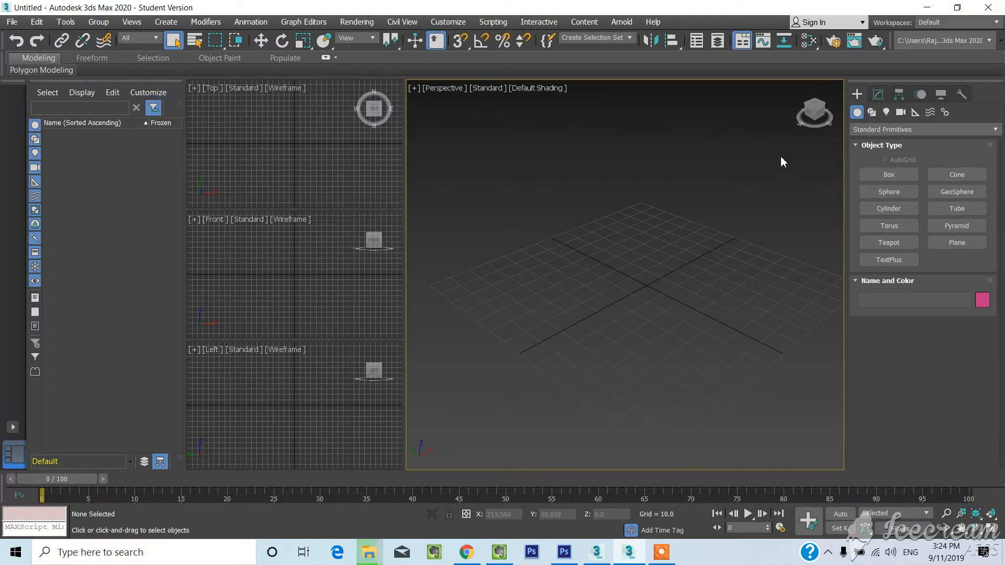
Create a box about 51 × 57 × 39 near the grid centre, and a cone beside it with radii about 35 and 6, height about 41
click(888, 176)
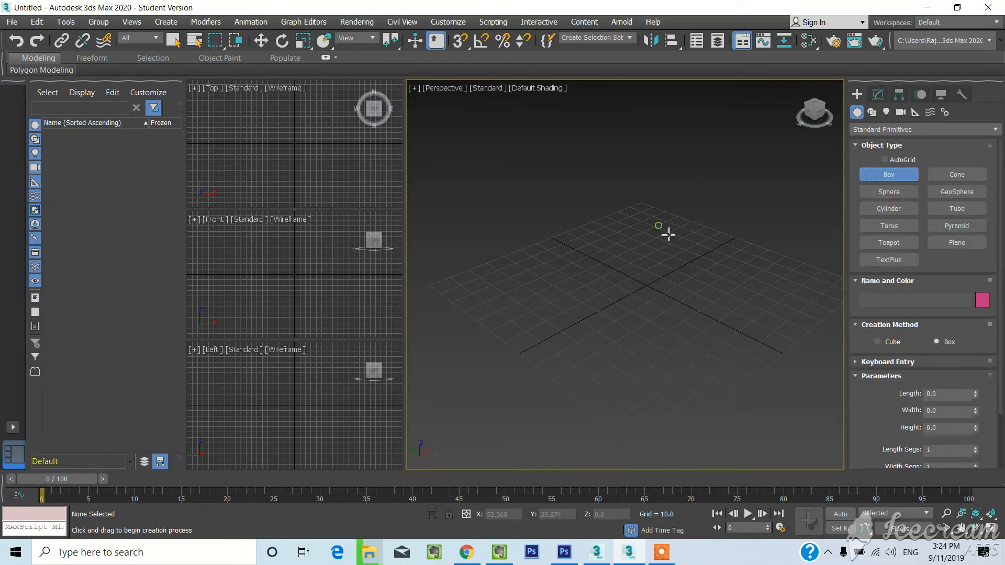
drag(659, 225, 662, 269)
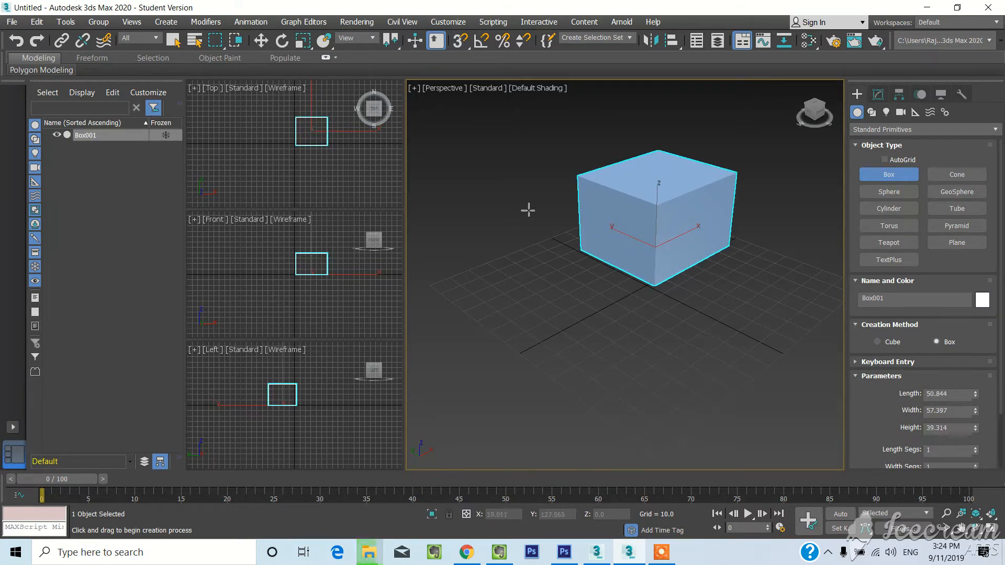
click(950, 179)
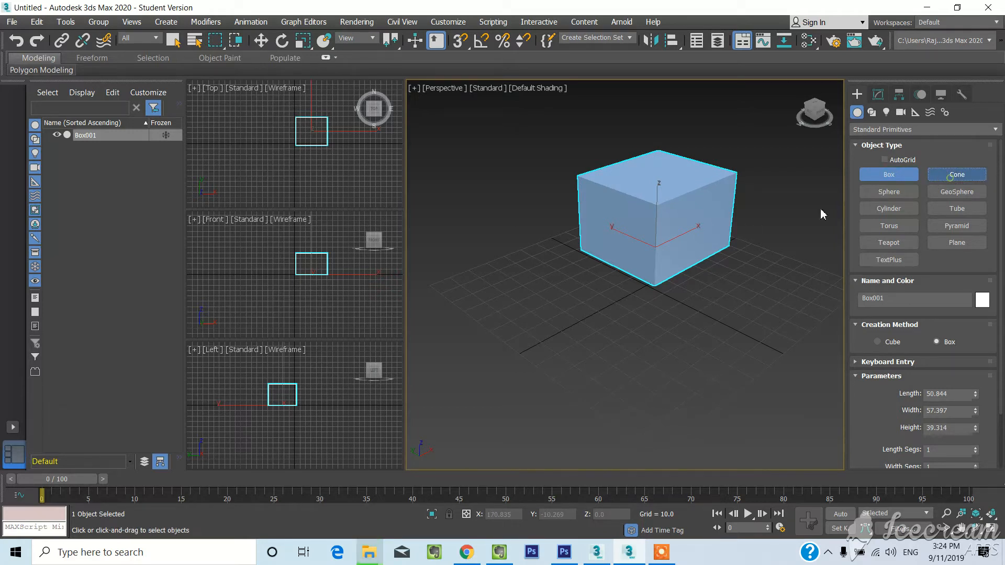
scroll(531, 309, down, 4)
scroll(523, 314, up, 2)
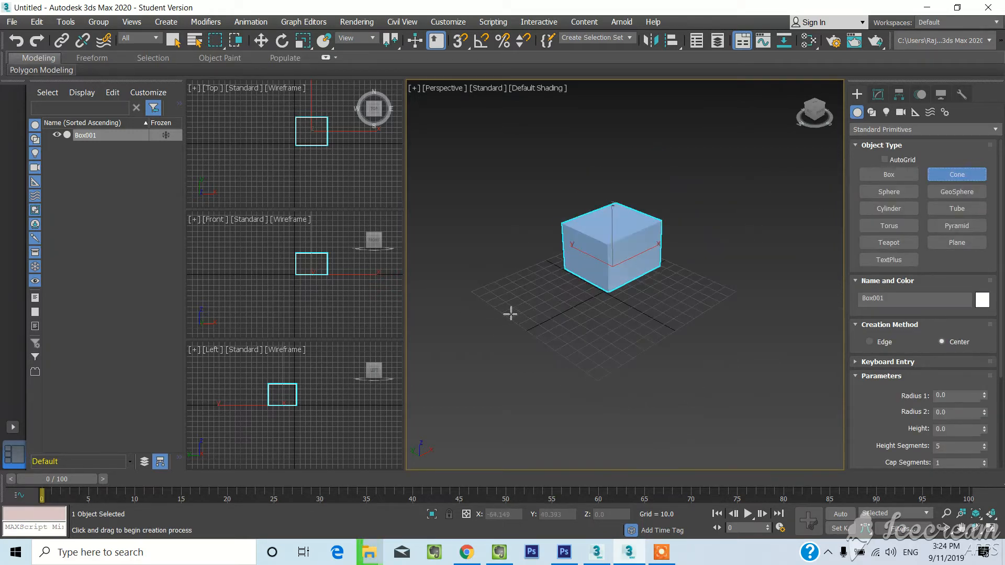
drag(508, 310, 516, 333)
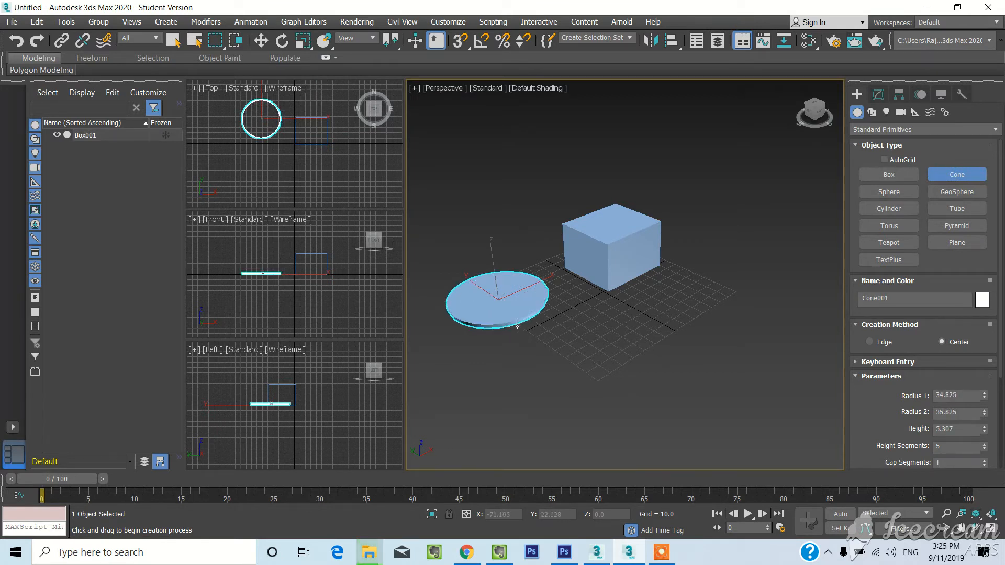
click(512, 278)
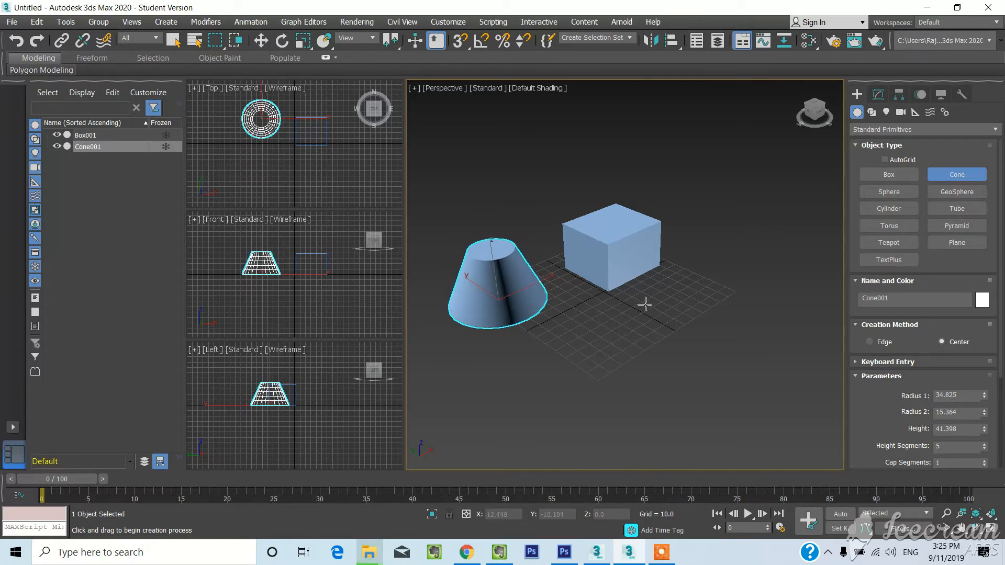
click(702, 316)
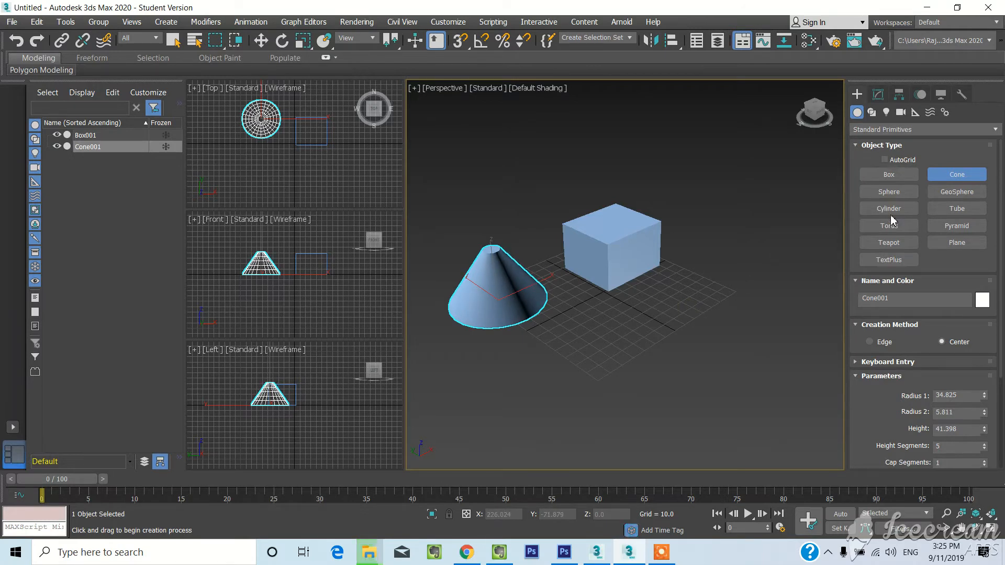
Create a geosphere of radius about 35 beside the box, and a cylinder of radius about 38 and height about 20 in front
click(957, 191)
drag(772, 284, 812, 314)
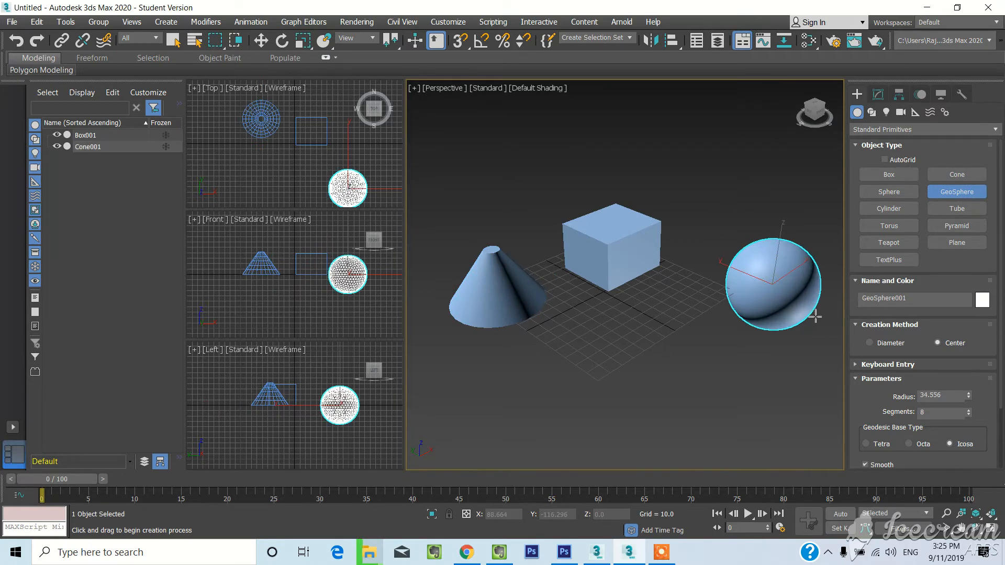
click(900, 210)
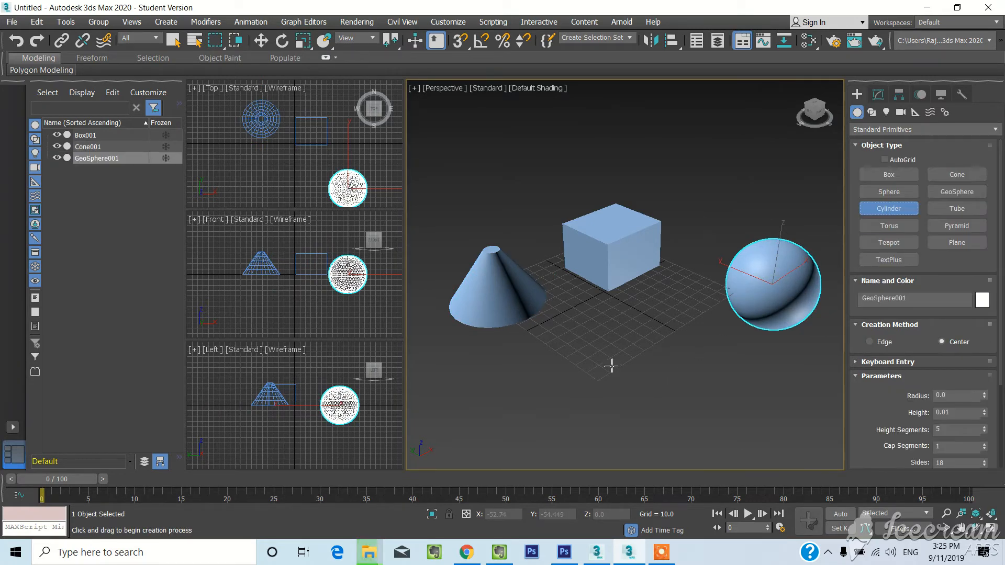
drag(601, 358, 658, 394)
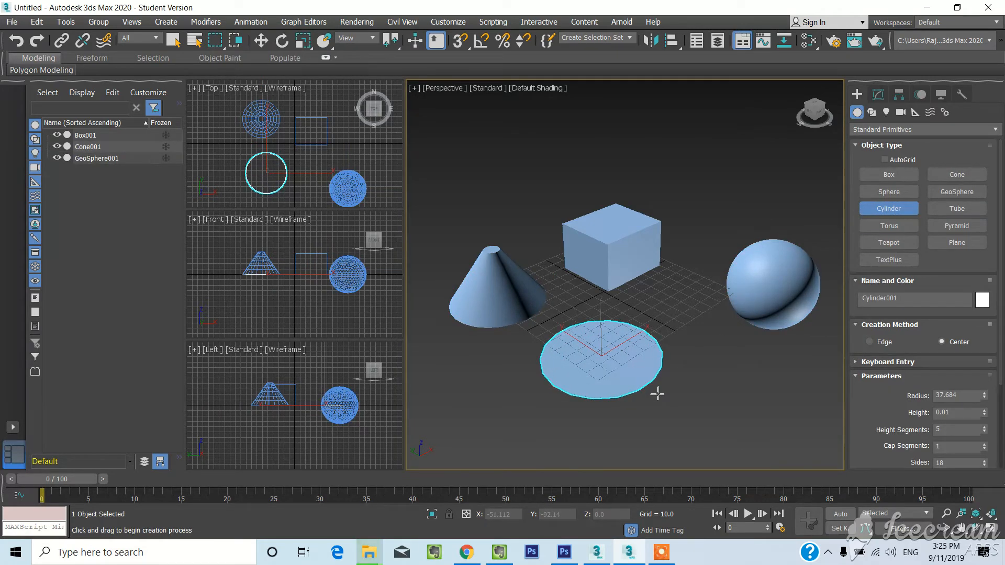
click(654, 358)
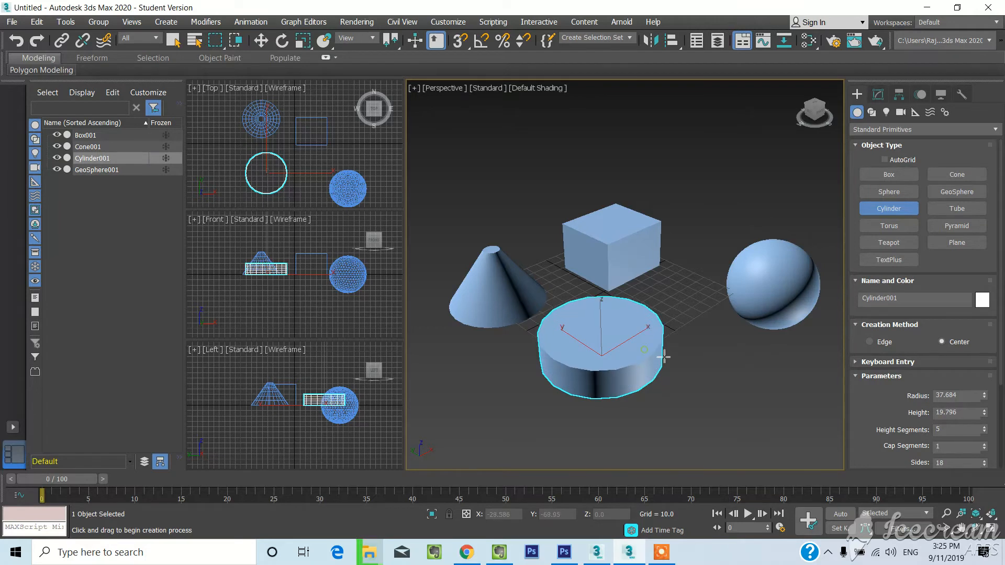
Create a teapot with a radius of about 19 in front of the geosphere in the Perspective view
click(896, 244)
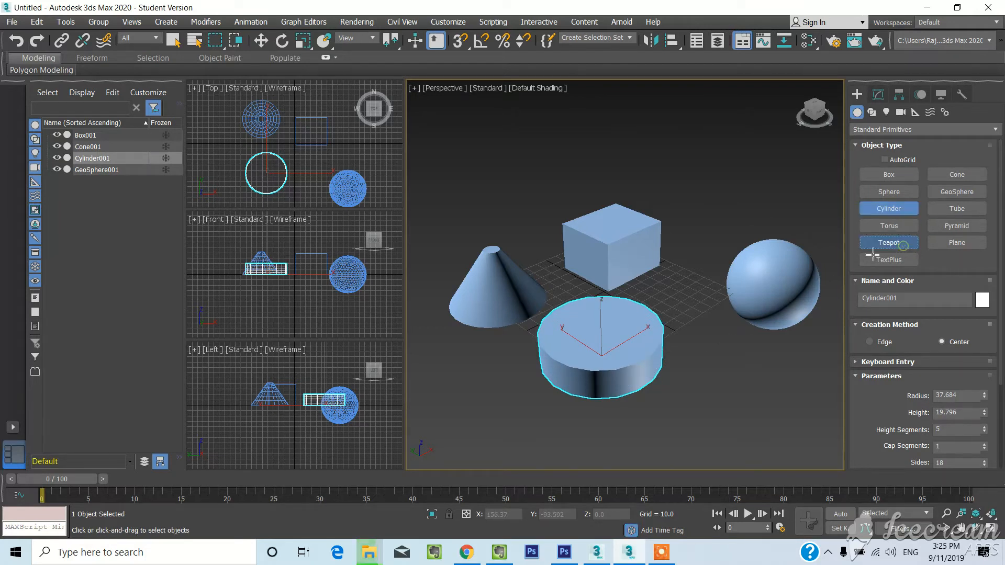
click(774, 413)
drag(759, 394, 796, 421)
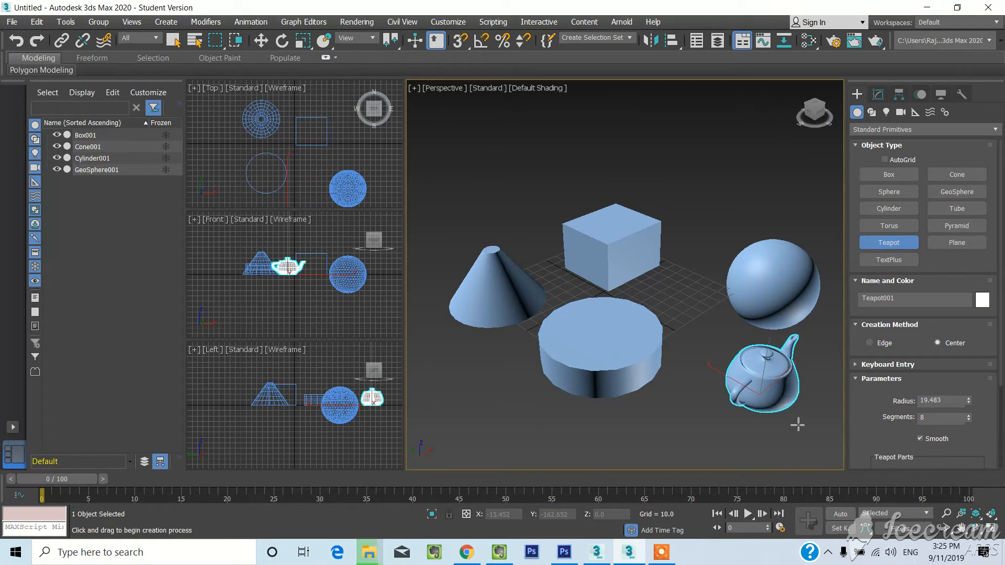
Draw a roughly four-sided line spline with straight segments on the empty ground beside the cone
click(872, 112)
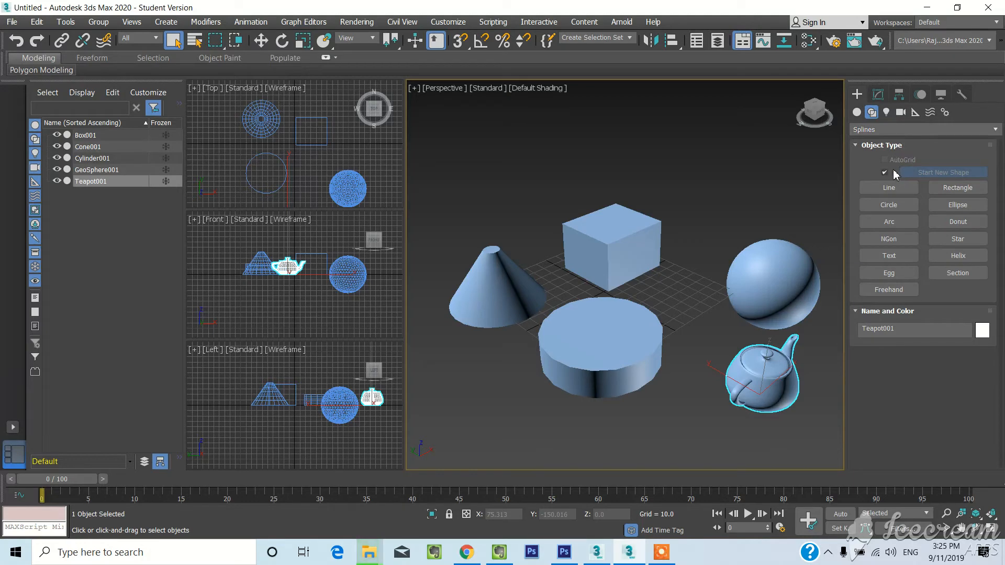
click(892, 188)
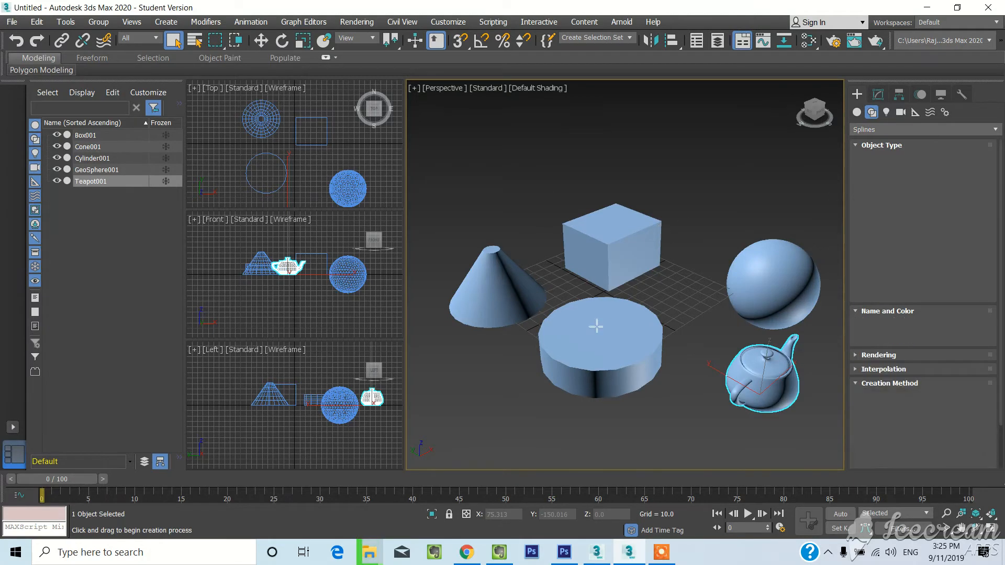
scroll(596, 327, down, 2)
middle_drag(536, 305, 618, 268)
click(516, 285)
click(489, 312)
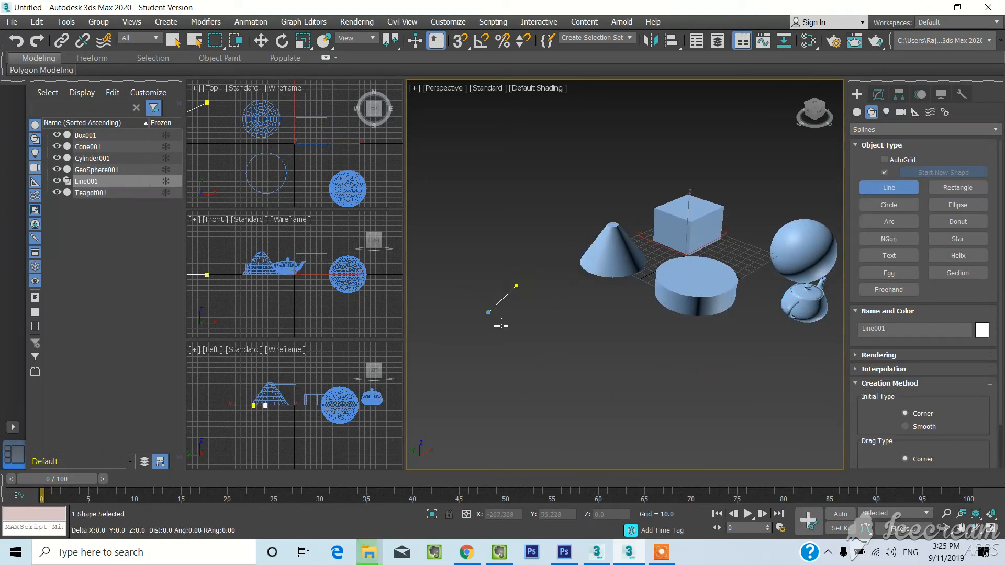
click(511, 346)
click(591, 340)
click(521, 285)
click(560, 285)
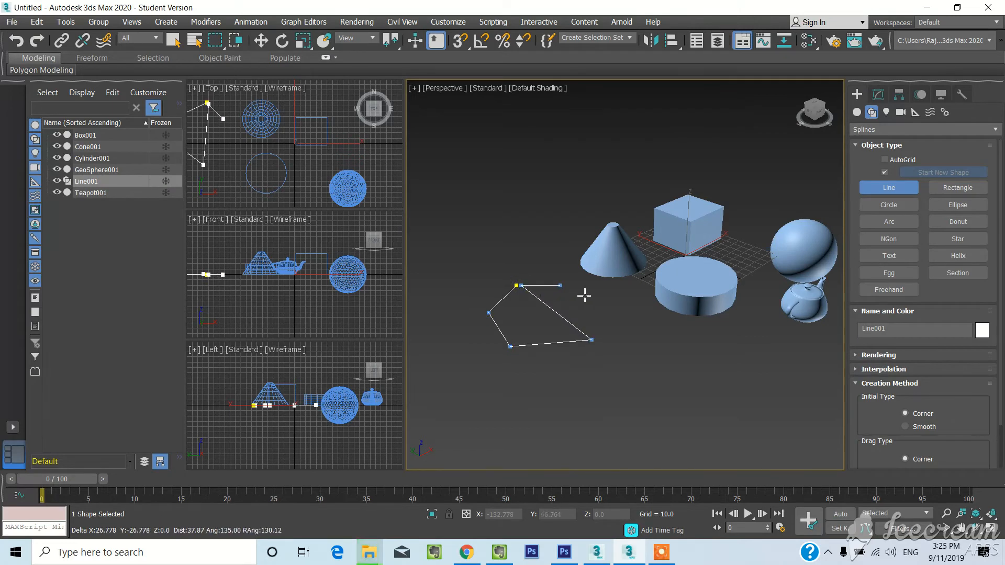
right_click(535, 292)
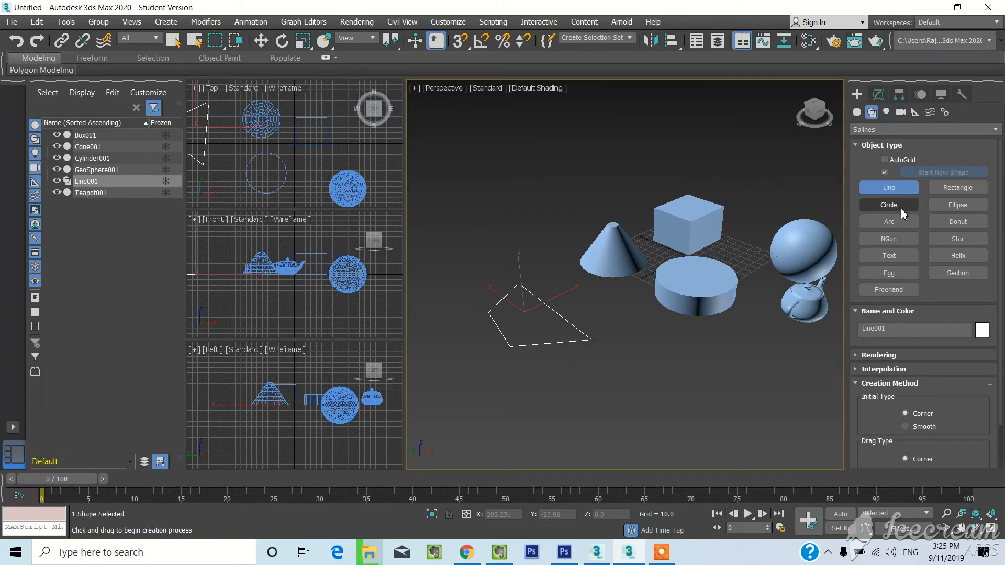
Draw a circle spline of radius about 154 and a rectangle spline about 276 long behind the solid objects
click(879, 205)
drag(495, 176, 553, 222)
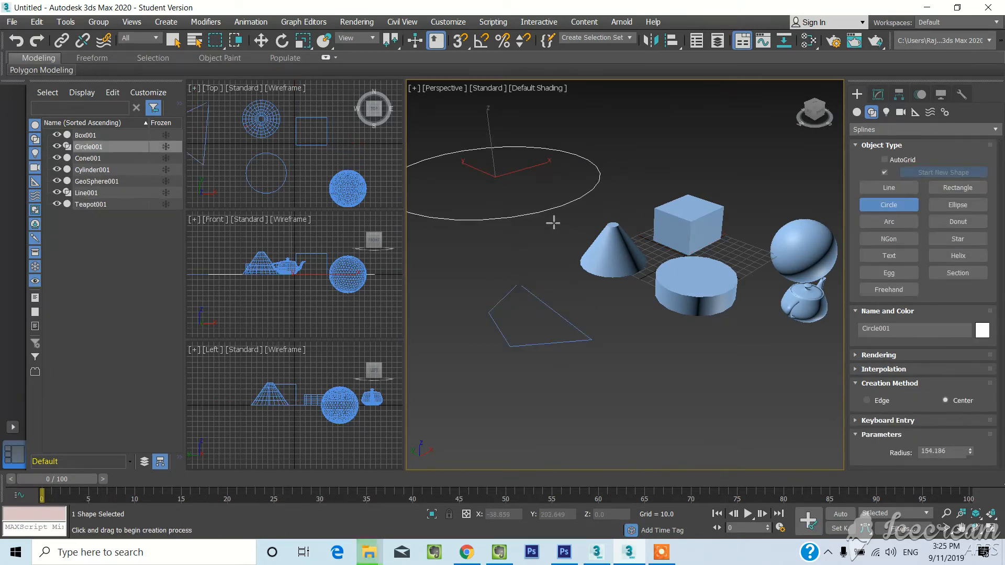
click(959, 191)
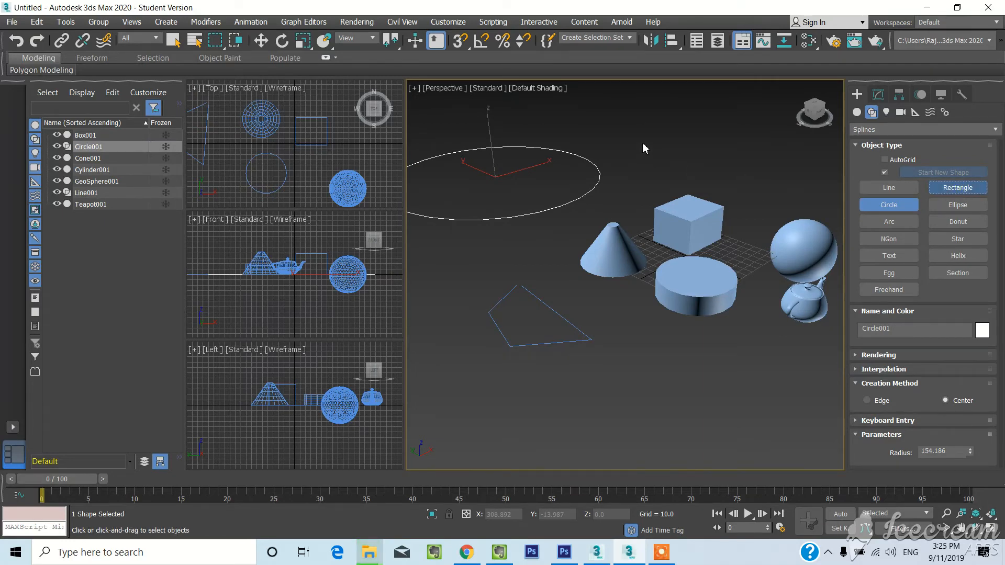
drag(642, 142, 747, 210)
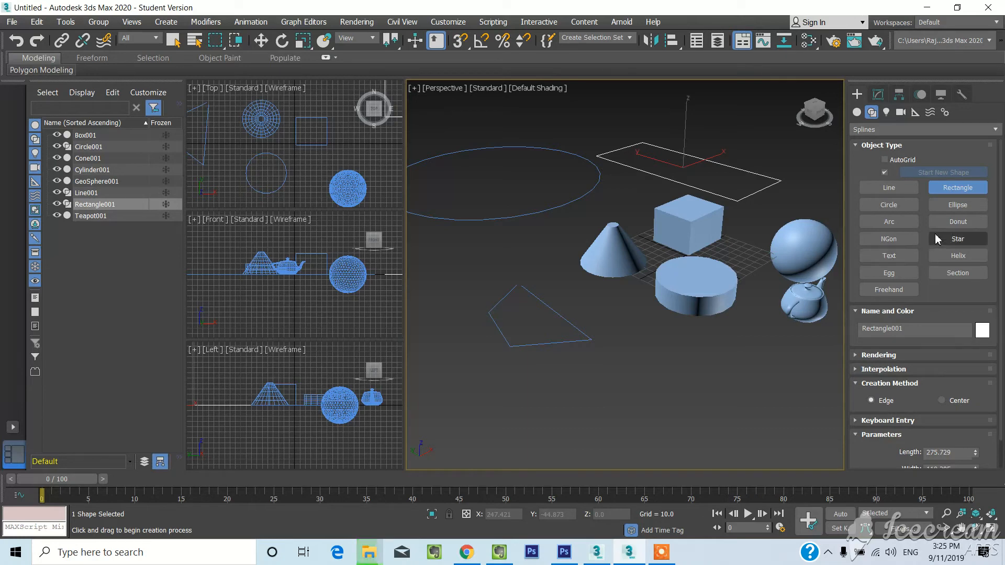
Draw a donut spline with radii of about 81 and 49 beside the four-sided line shape
click(964, 221)
scroll(727, 304, down, 3)
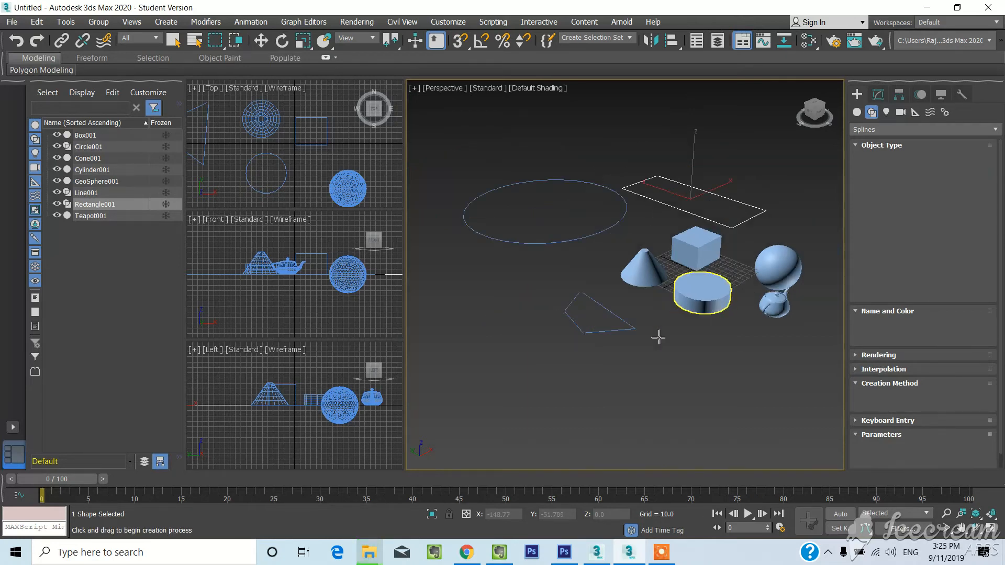
middle_drag(620, 324, 686, 292)
drag(564, 306, 569, 340)
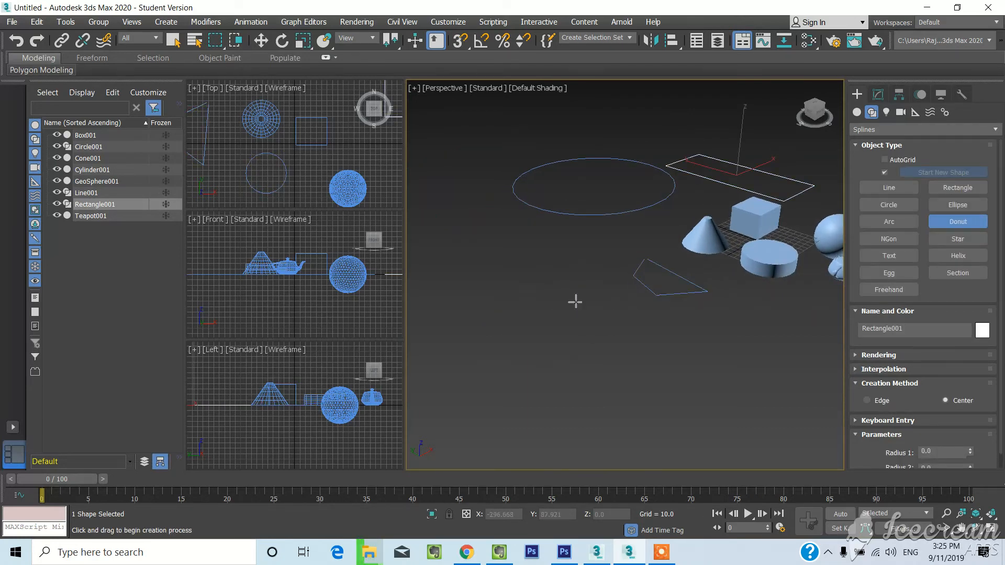
drag(565, 292, 563, 336)
click(605, 310)
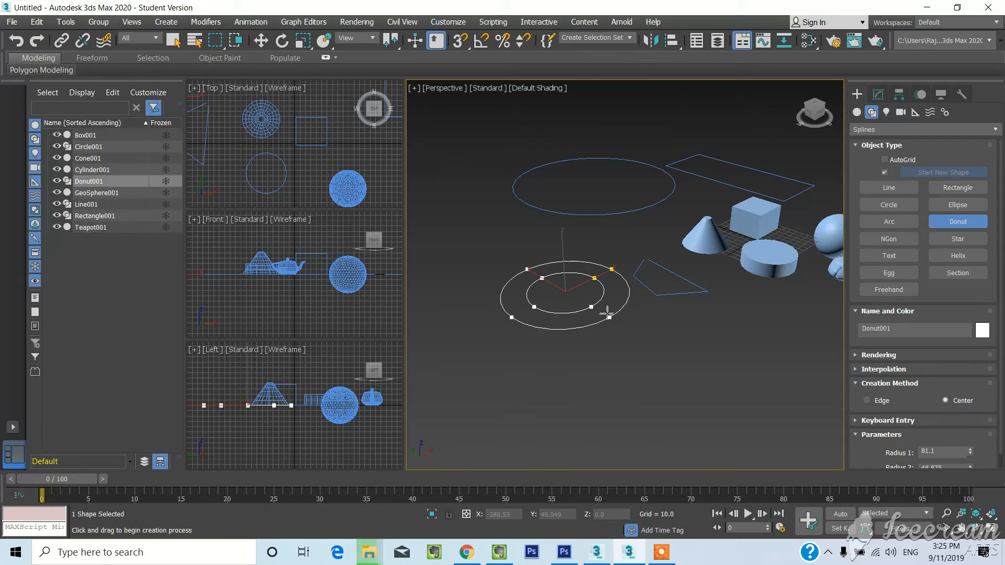
click(597, 303)
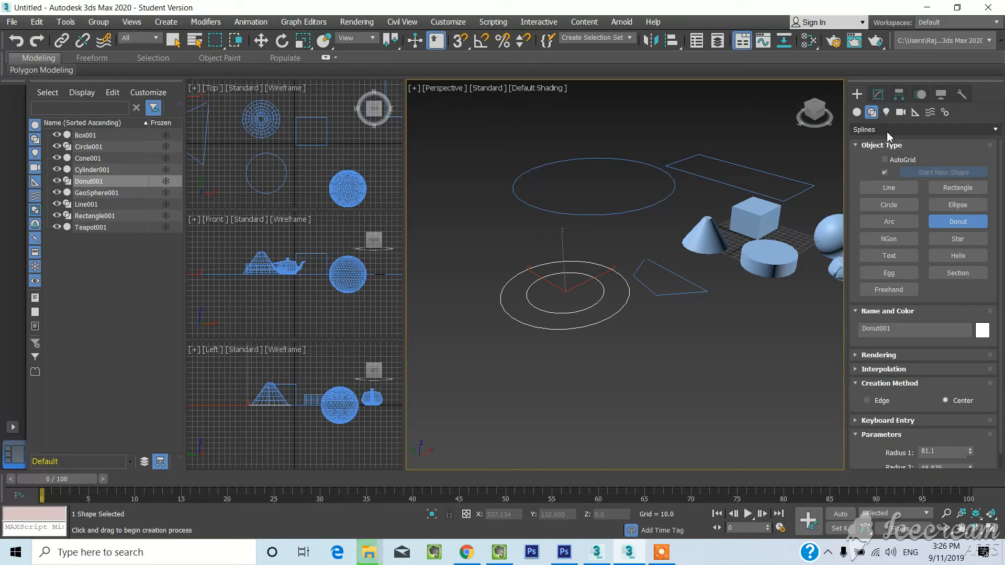
middle_drag(691, 140, 652, 151)
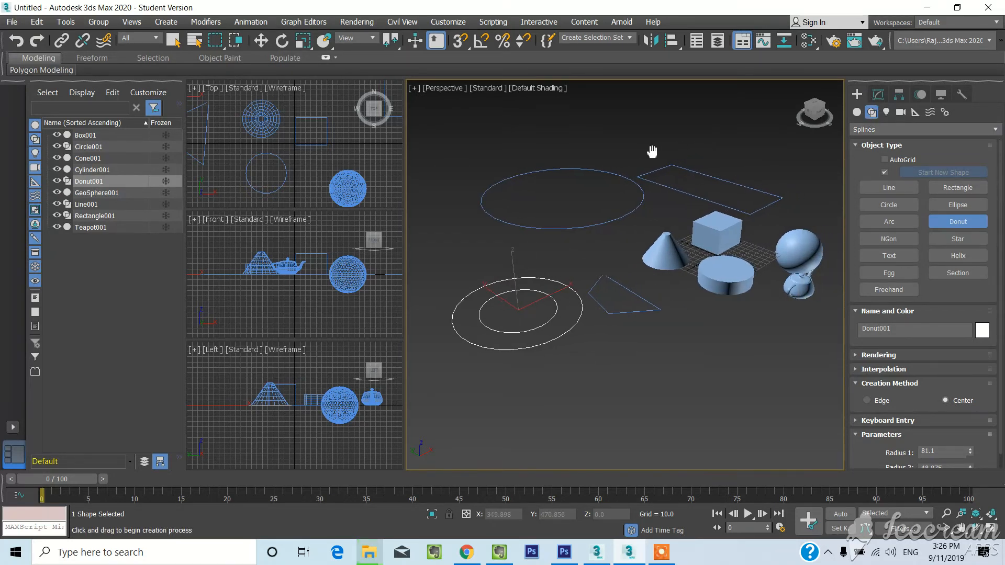
middle_drag(752, 184, 699, 179)
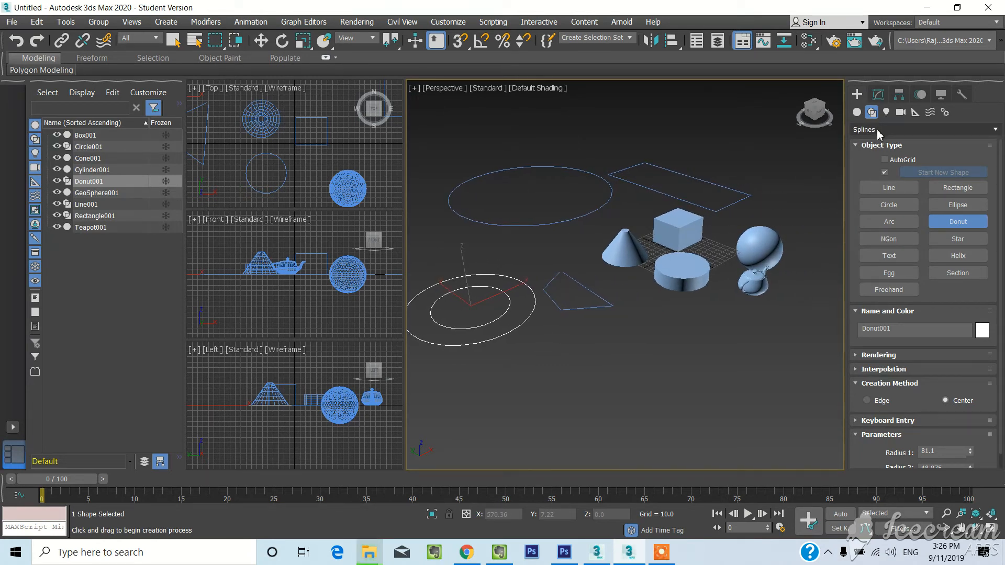
click(879, 131)
click(881, 132)
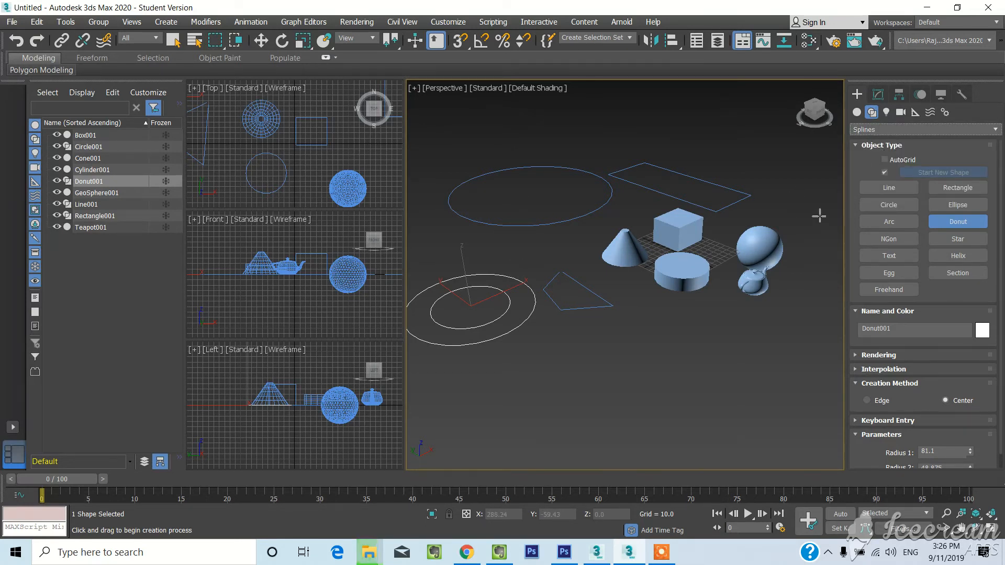
Open the geosphere for modification and reduce its radius to about 22.1 and its segments to 1
click(879, 96)
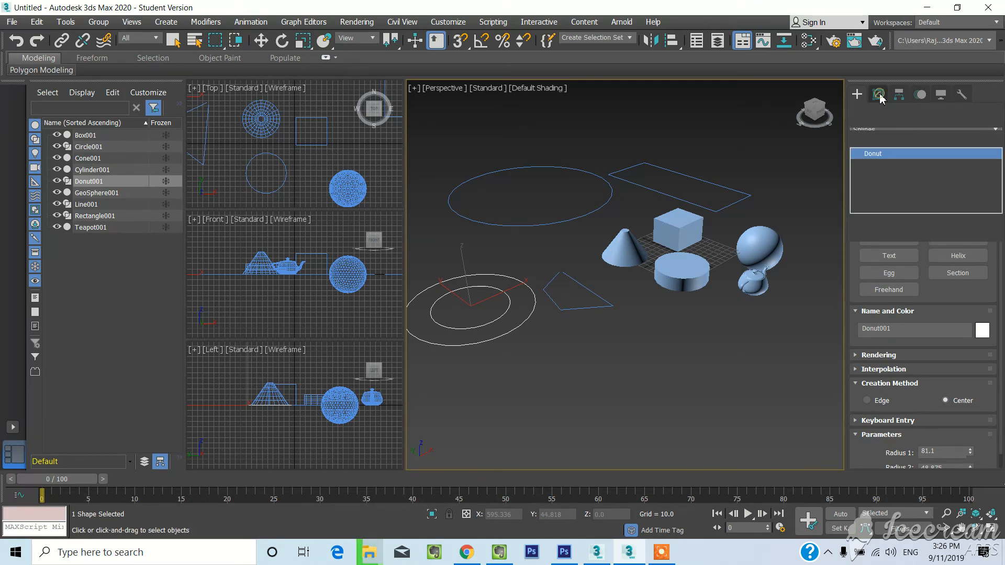
click(767, 175)
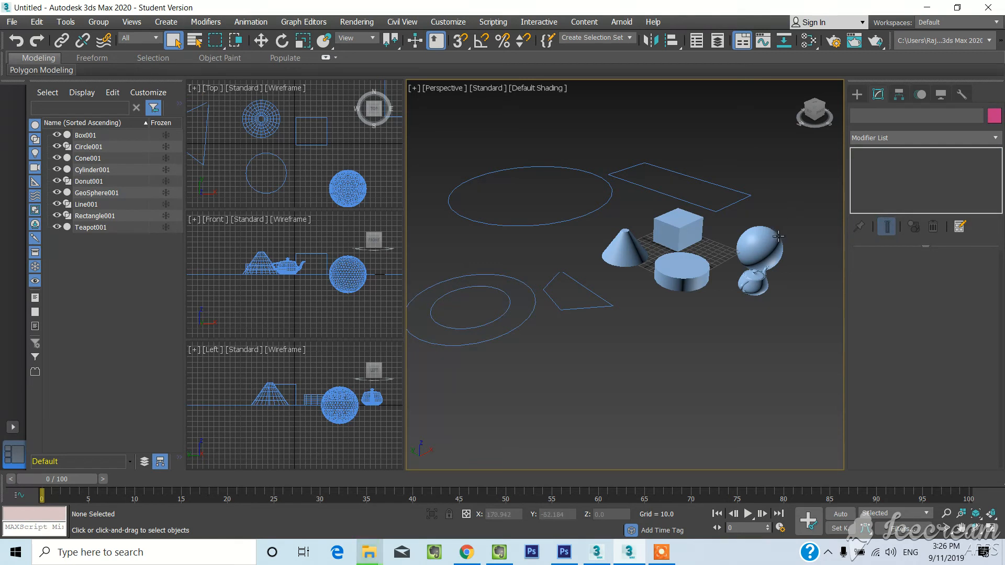
click(775, 240)
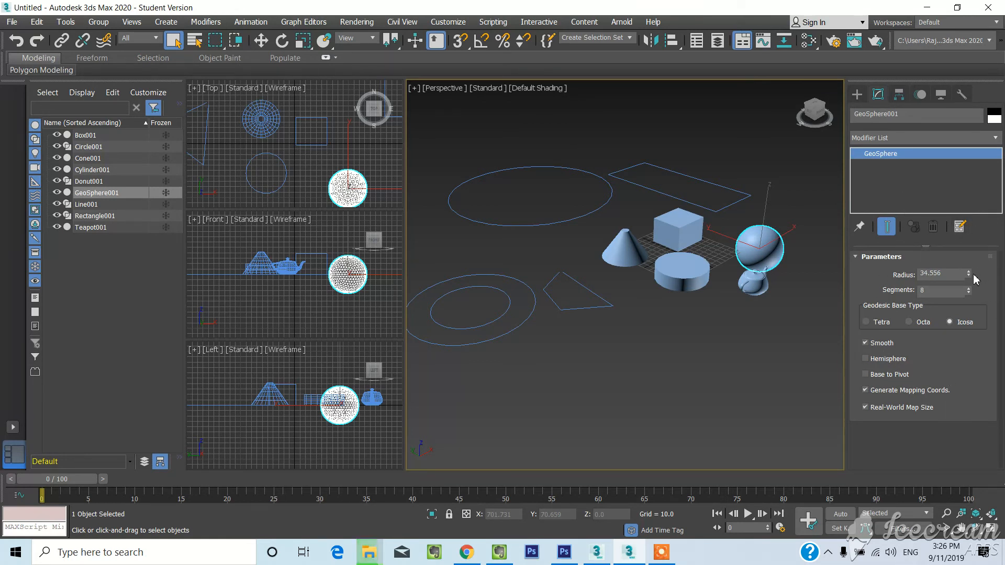
drag(969, 277, 973, 306)
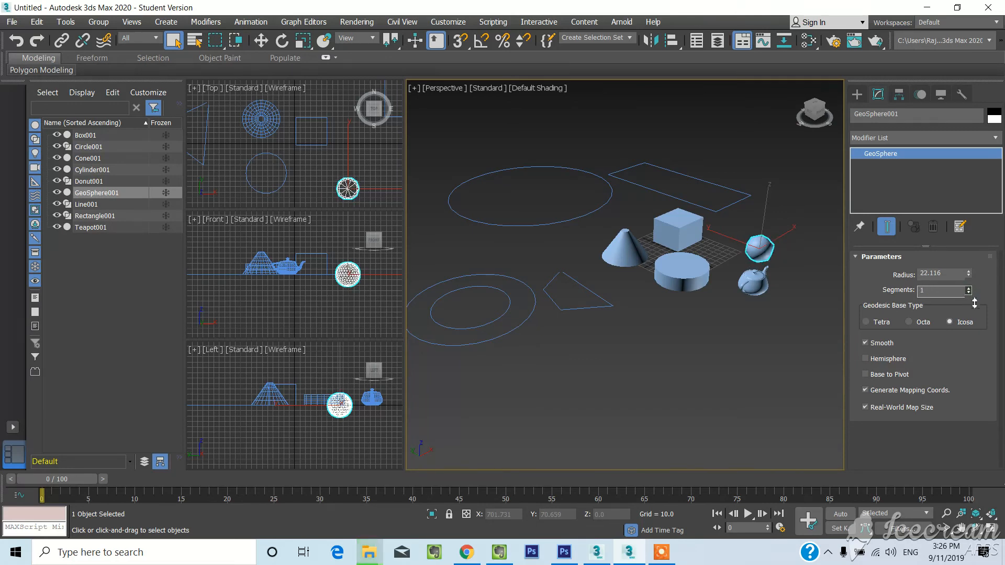
Inspect the coarse geosphere up close in the Top view, set its segments to 8, and deselect it
click(363, 199)
scroll(368, 187, up, 3)
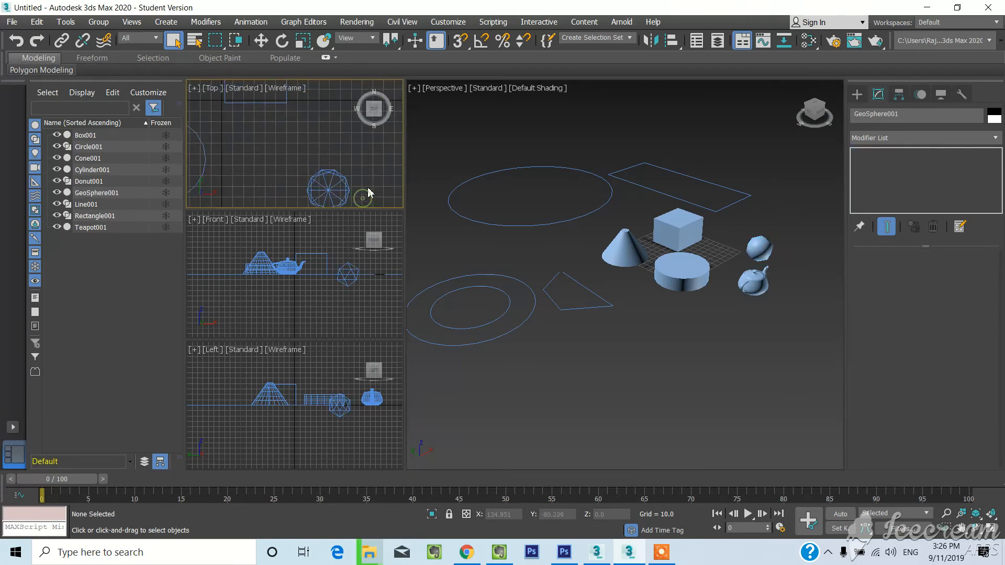
middle_drag(364, 178, 382, 148)
scroll(382, 147, up, 2)
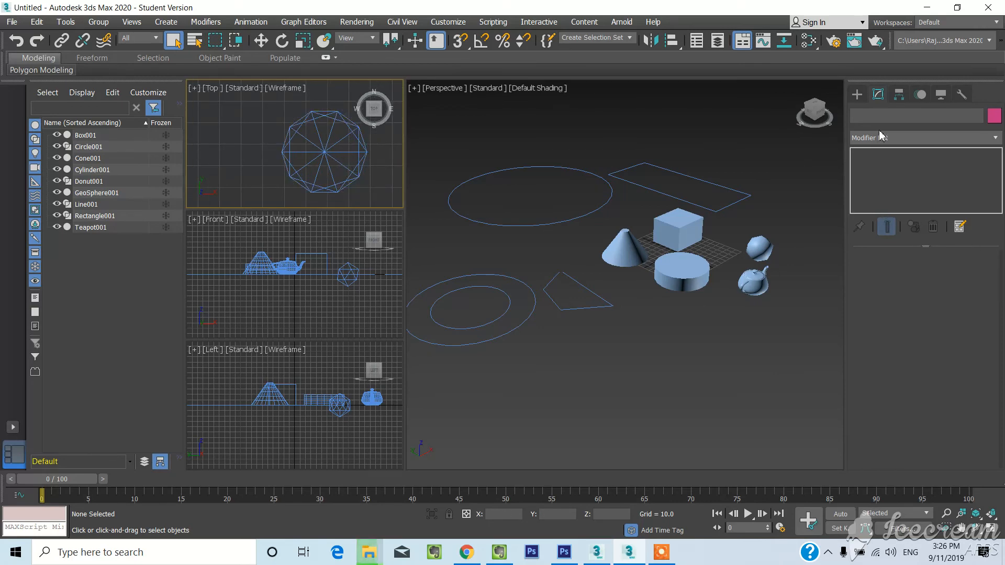
click(759, 251)
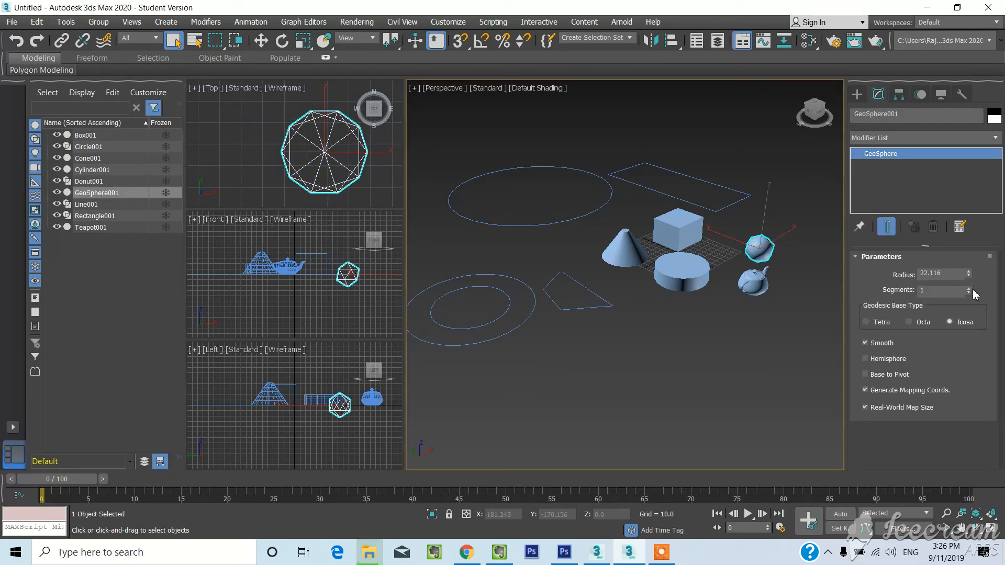
drag(968, 295, 972, 292)
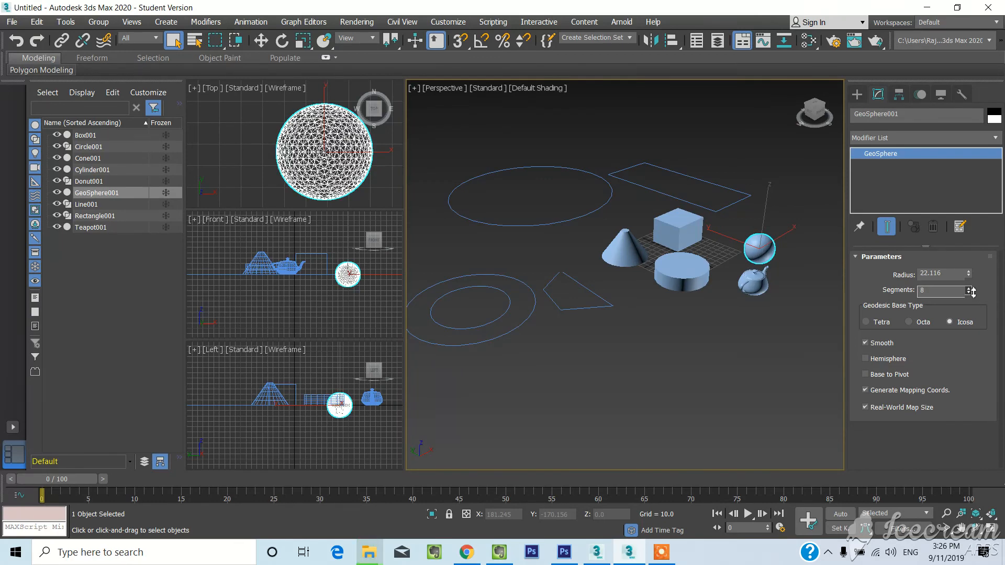
click(804, 333)
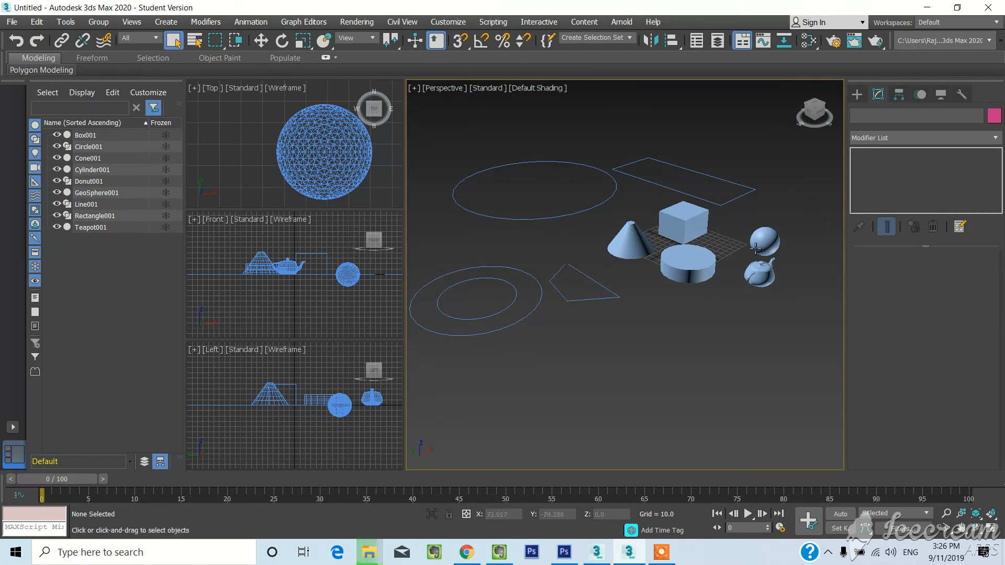
Select the cone in the Perspective view to open its parameters for modification
middle_drag(782, 205, 751, 234)
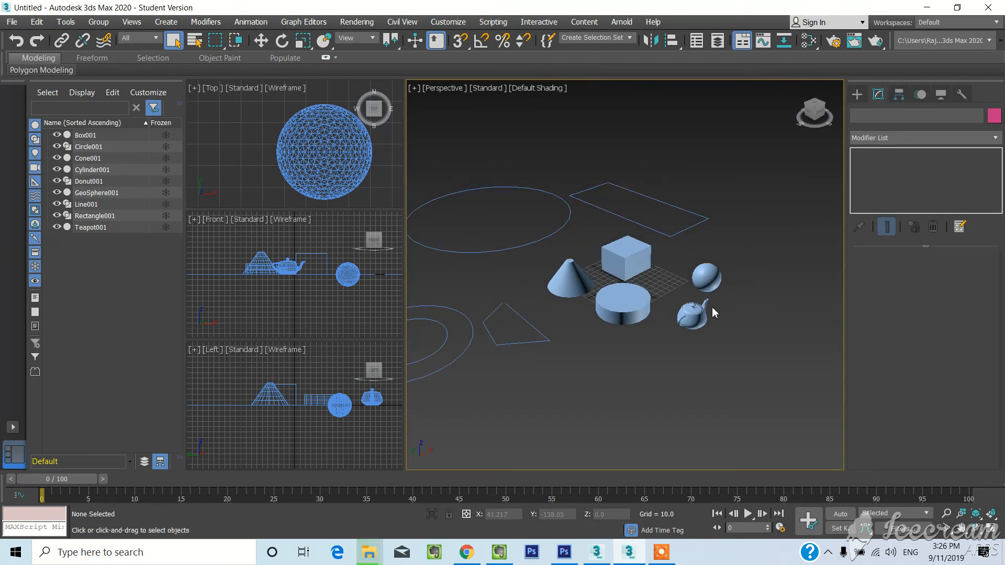
click(569, 292)
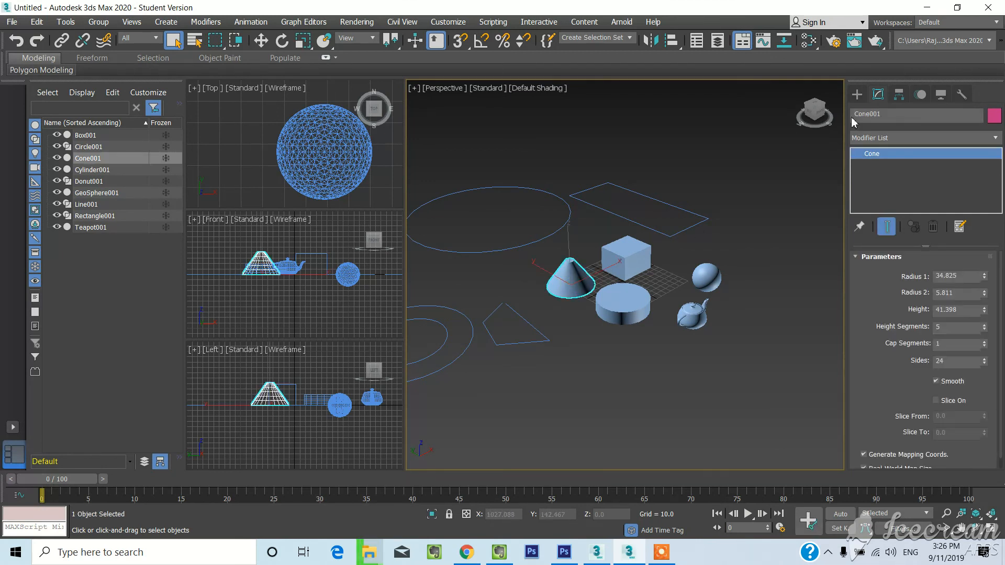